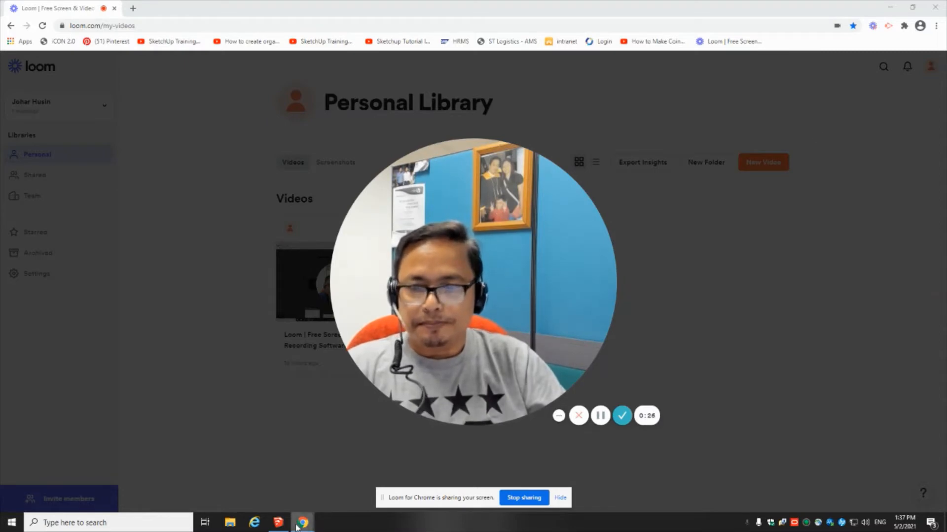
Step: Switch to SketchUp and draw a 200 × 200 mm rectangle on the ground plane, starting at the origin
mouse_move(297, 525)
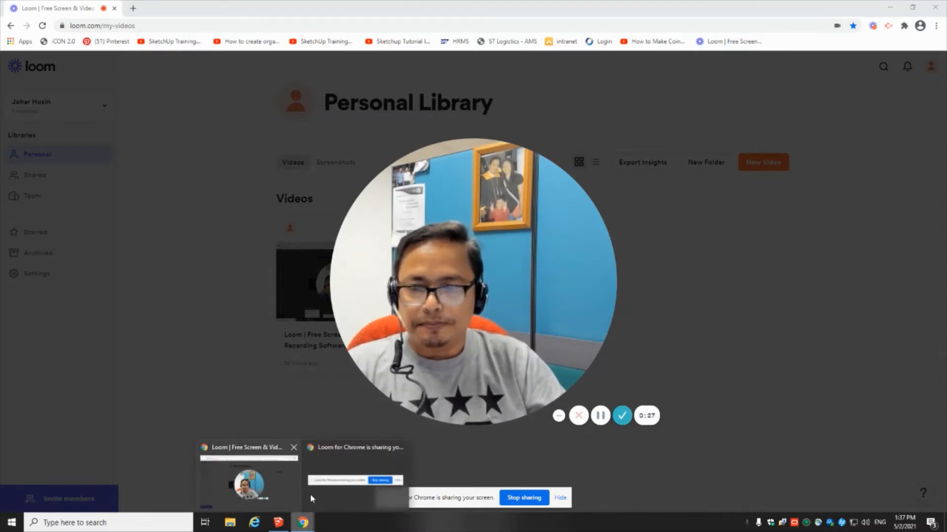
click(278, 523)
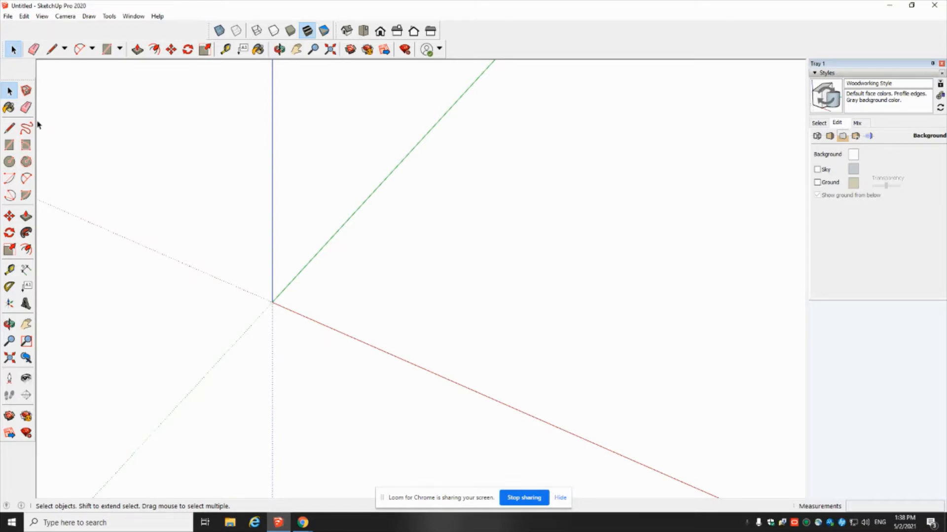
click(10, 145)
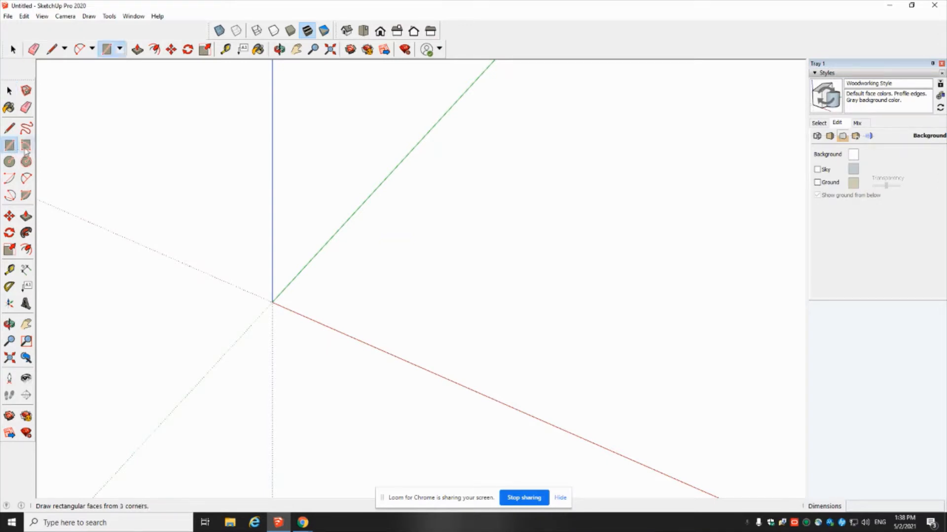
click(272, 302)
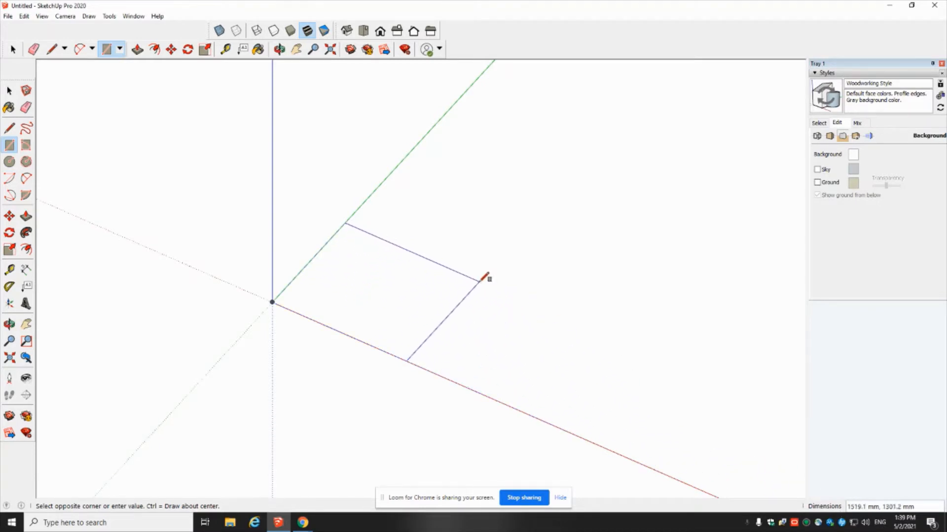
text(200,200)
key(Return)
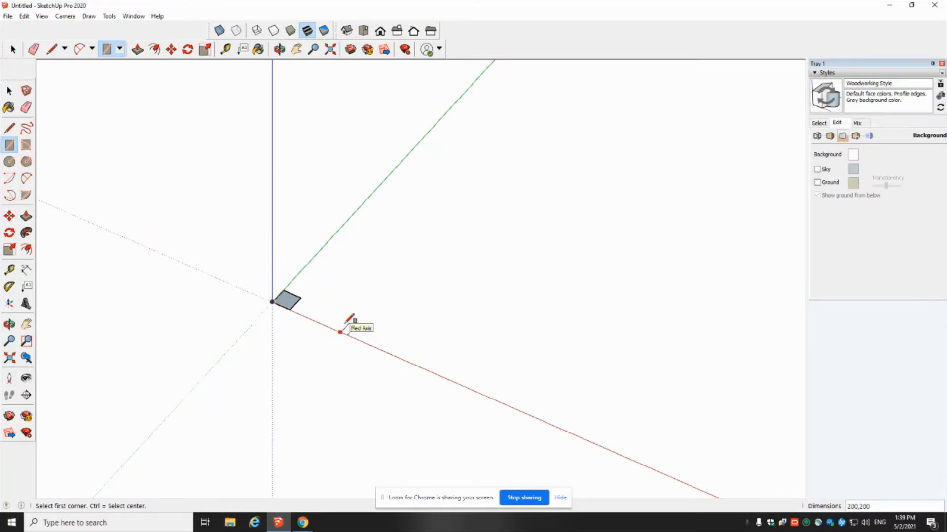
Step: In top view, place two guides crossing at the square's centre, 100 mm from its green-axis edge and 100 mm from its red-axis edge
click(330, 49)
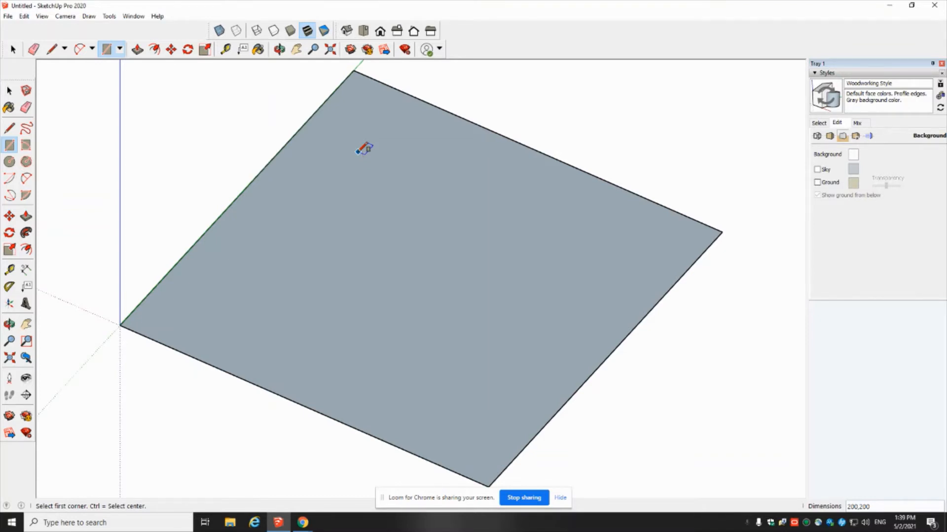
click(363, 31)
scroll(397, 179, down, 2)
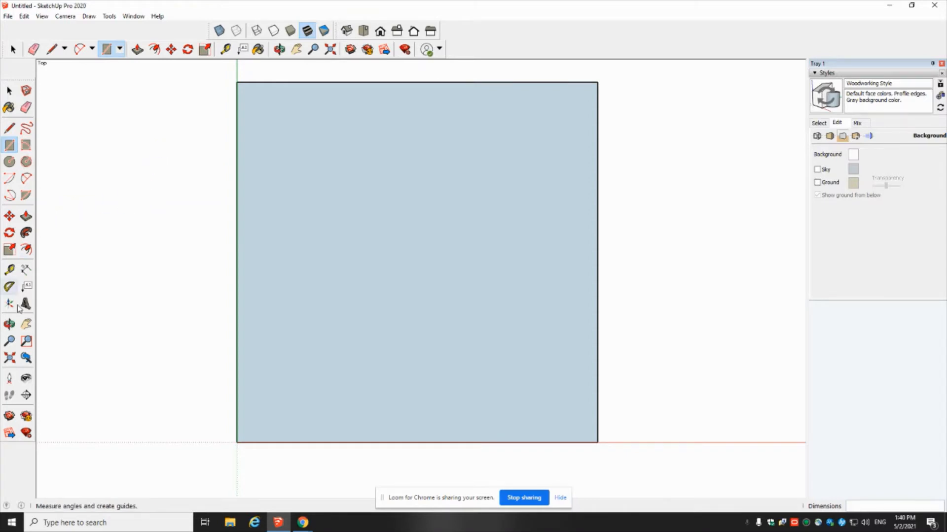
click(11, 270)
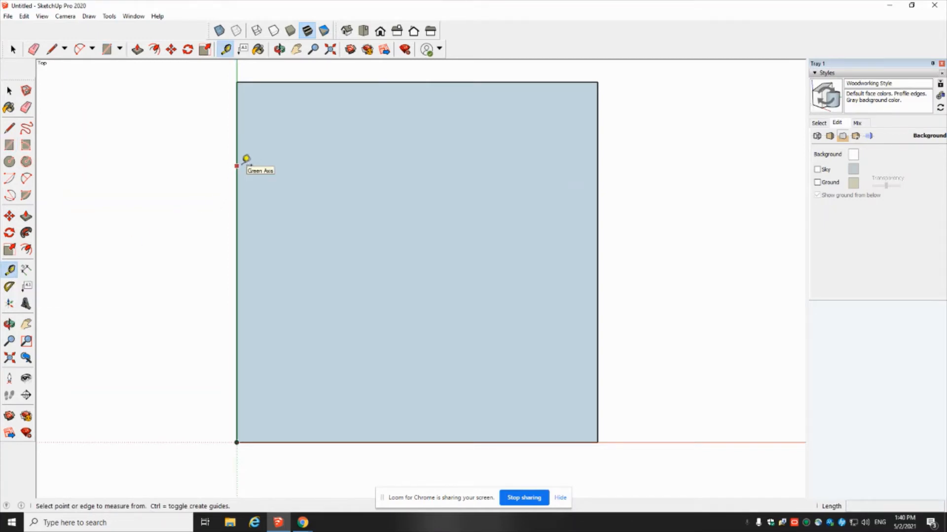
click(238, 166)
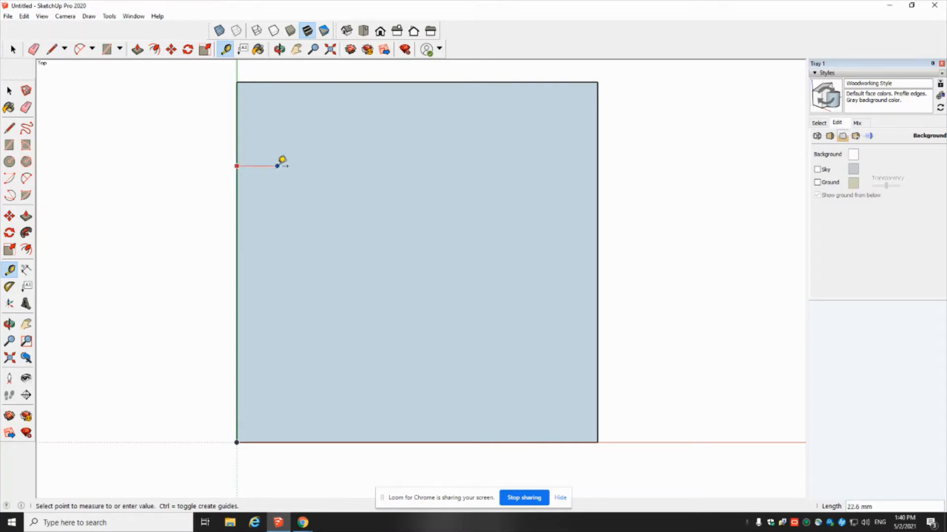
key(Escape)
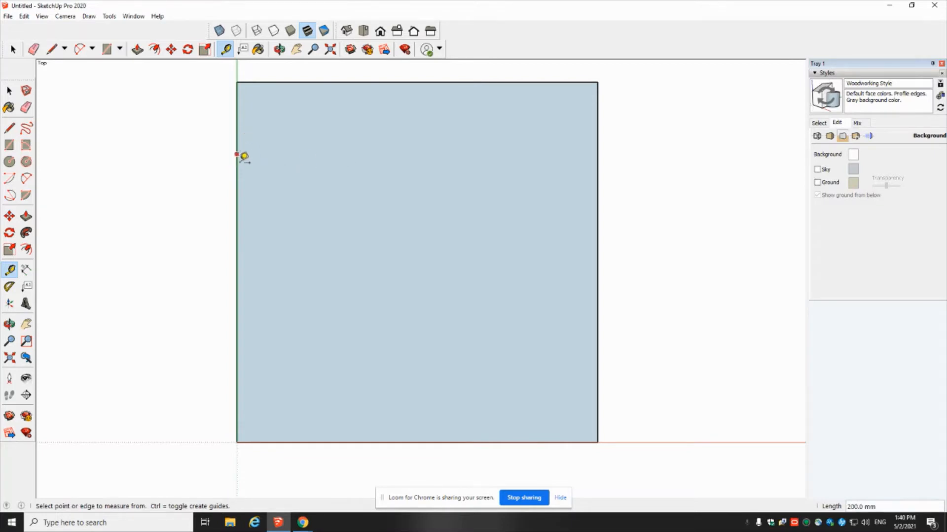
click(238, 227)
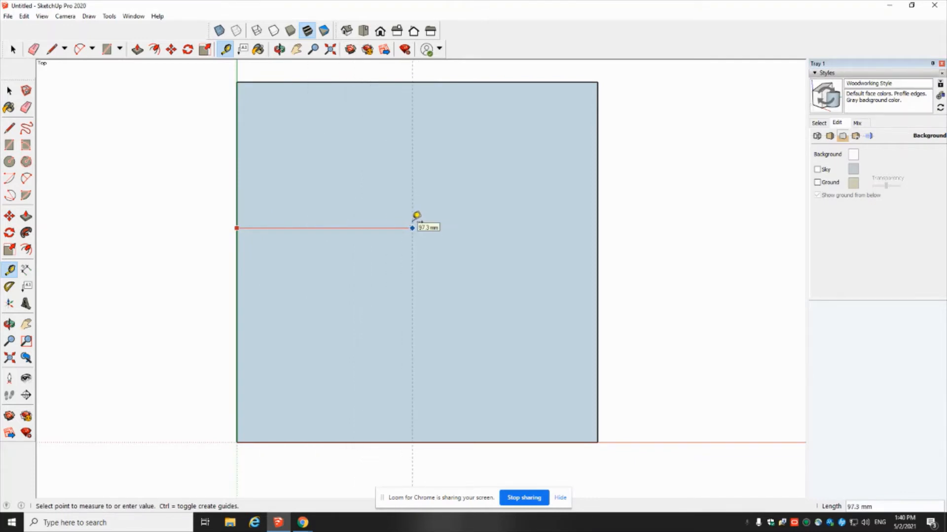
text(100)
key(Return)
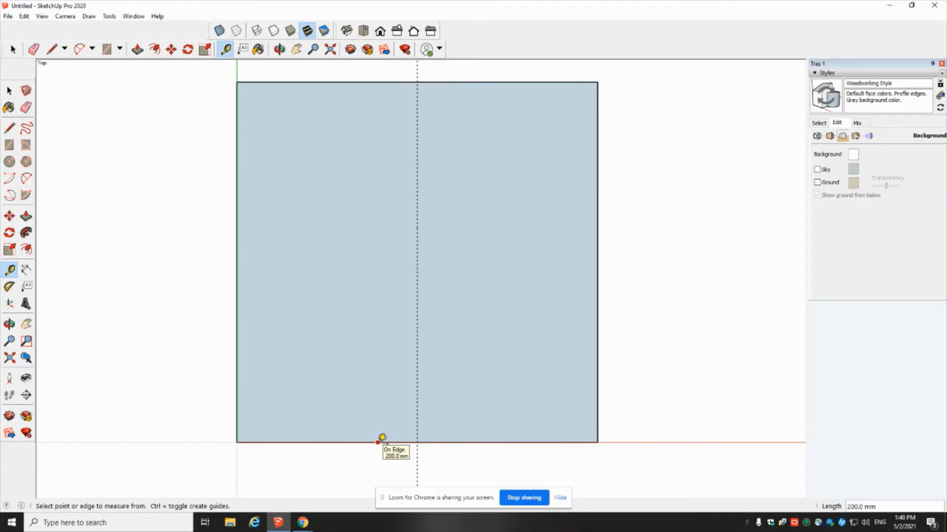
click(382, 438)
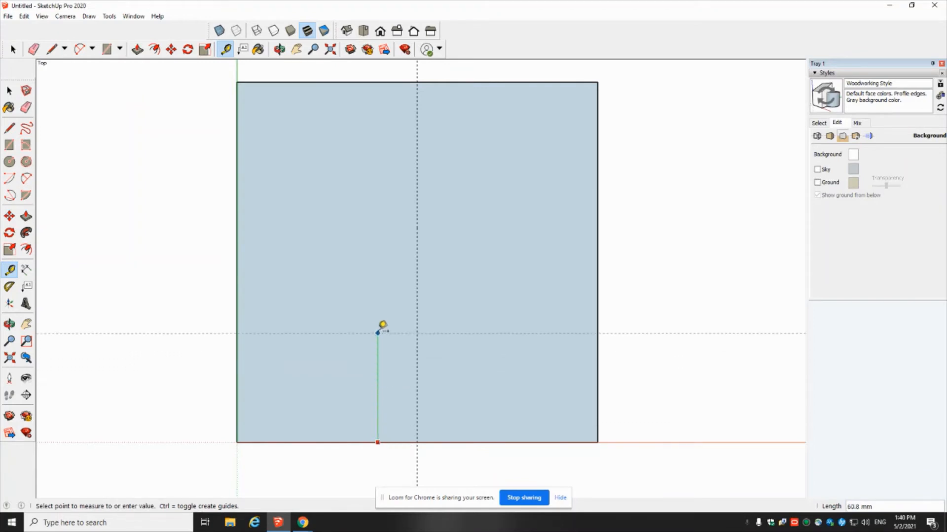
text(100)
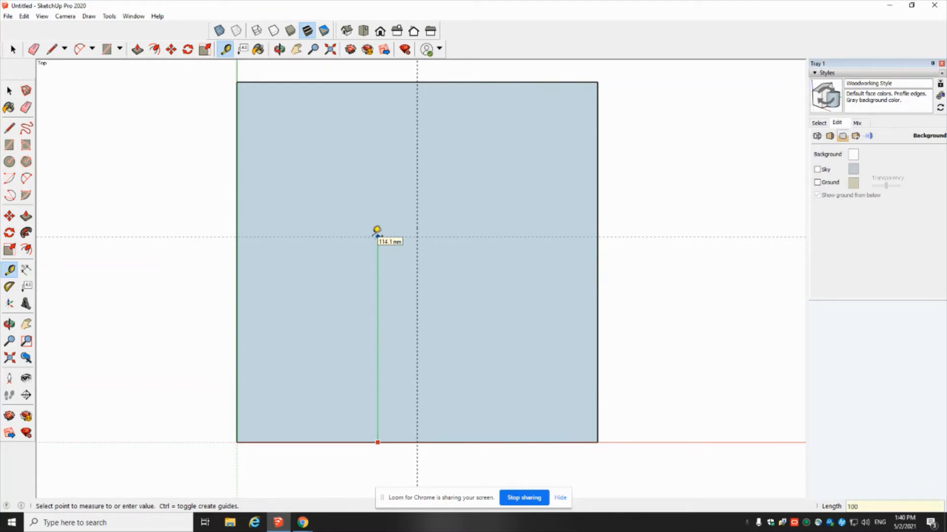
key(Return)
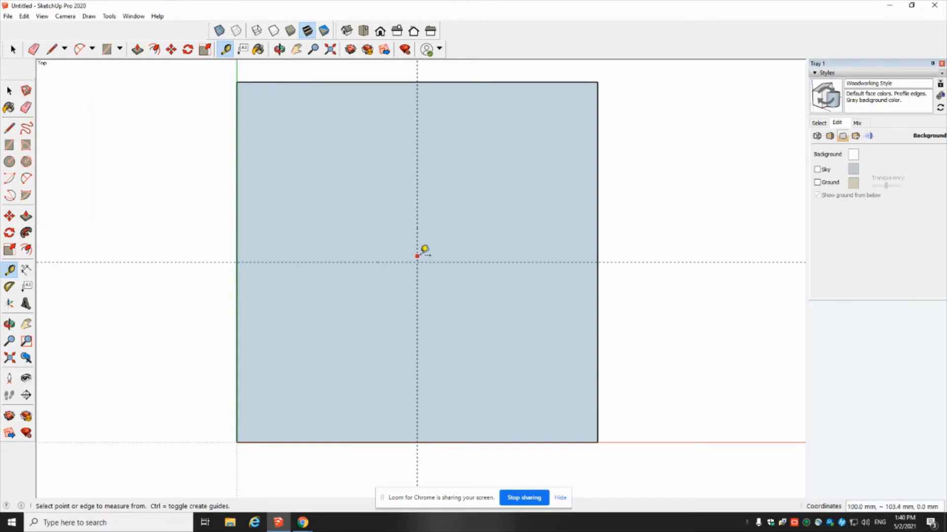
Step: Add a guide 50 mm right of the vertical centre guide and another 50 mm above the square's red-axis edge
click(417, 198)
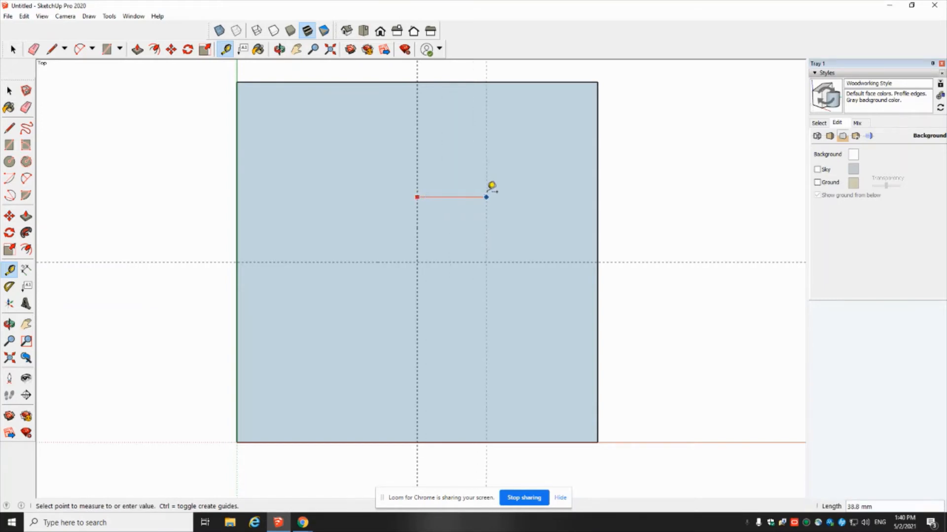
text(50)
key(Return)
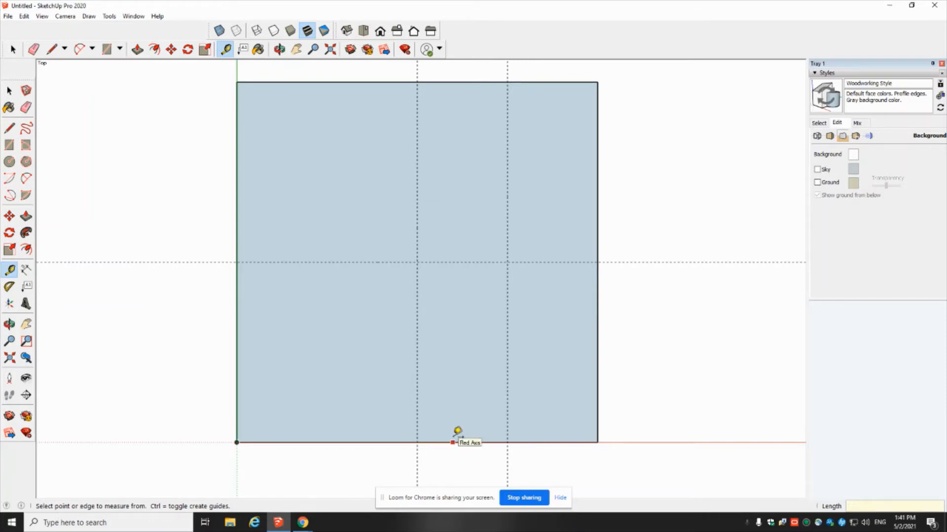
click(453, 442)
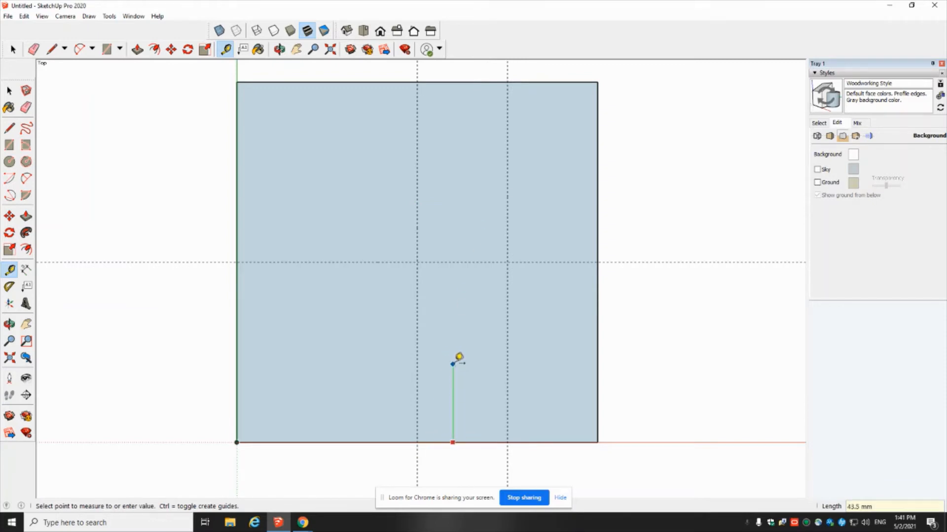
click(453, 359)
click(434, 442)
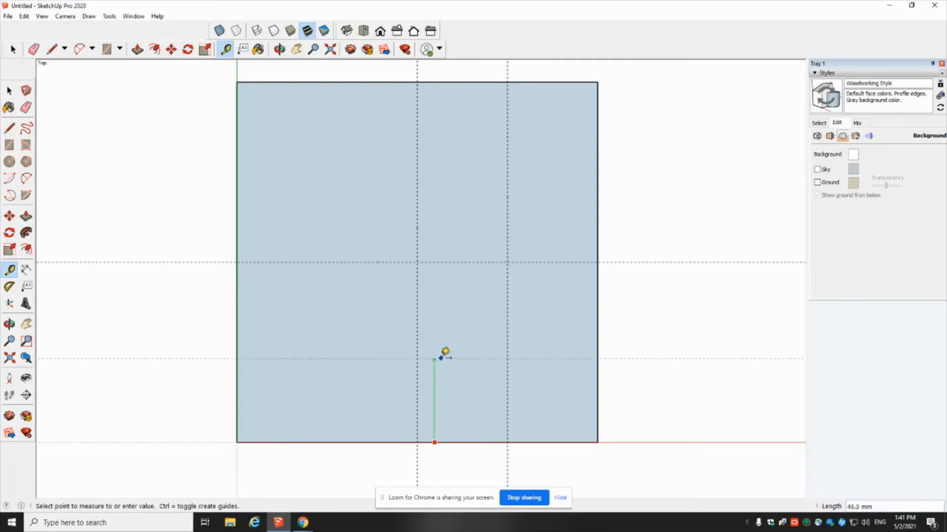
text(50)
key(Return)
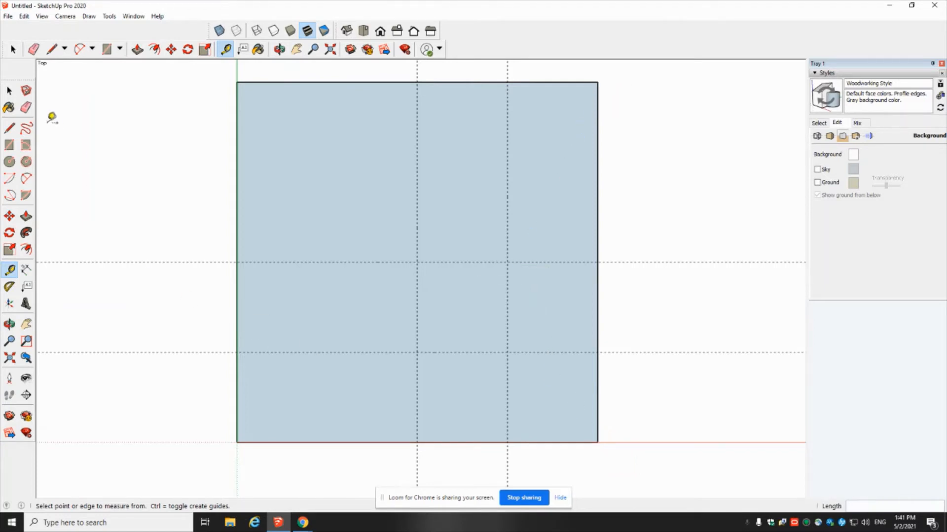
Step: Draw V-shaped lines on the square's lower and right sides, joining their corners through the guide intersections 50 mm inside each edge
click(10, 129)
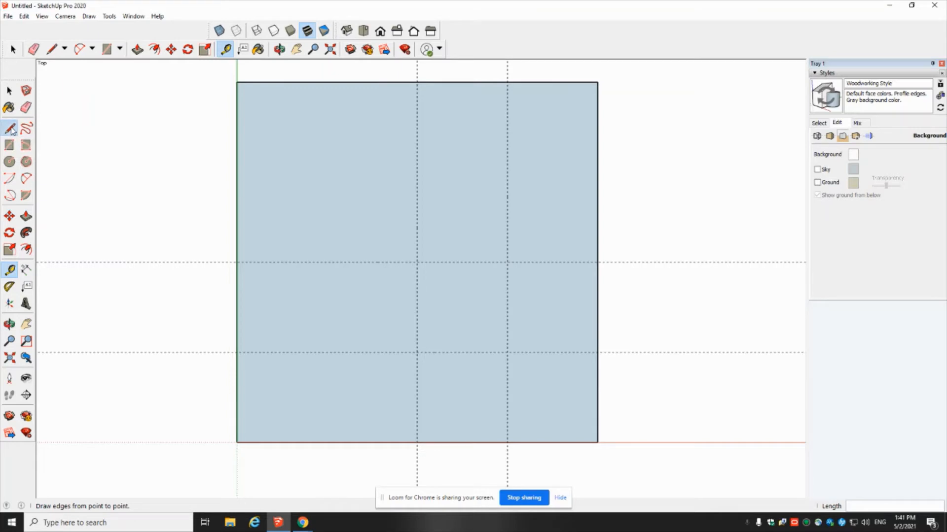
click(236, 442)
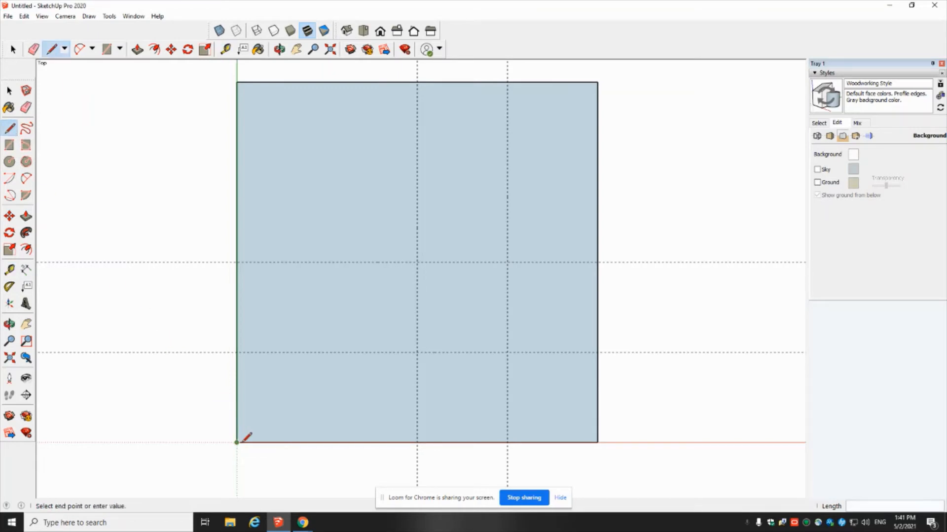
click(417, 353)
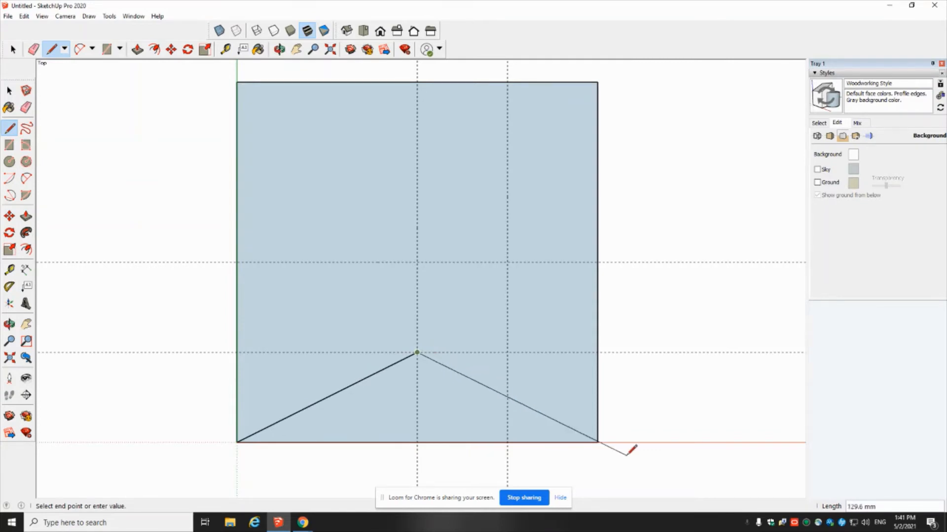
click(597, 441)
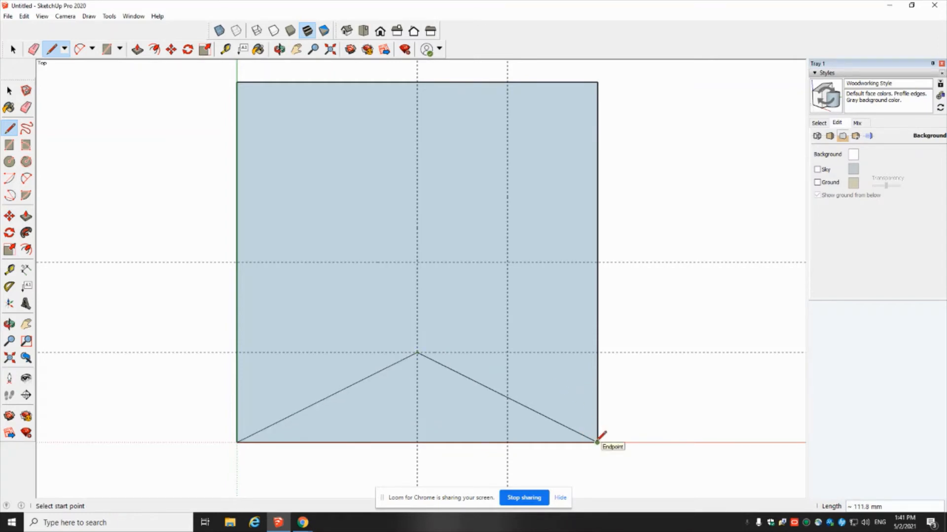
click(598, 442)
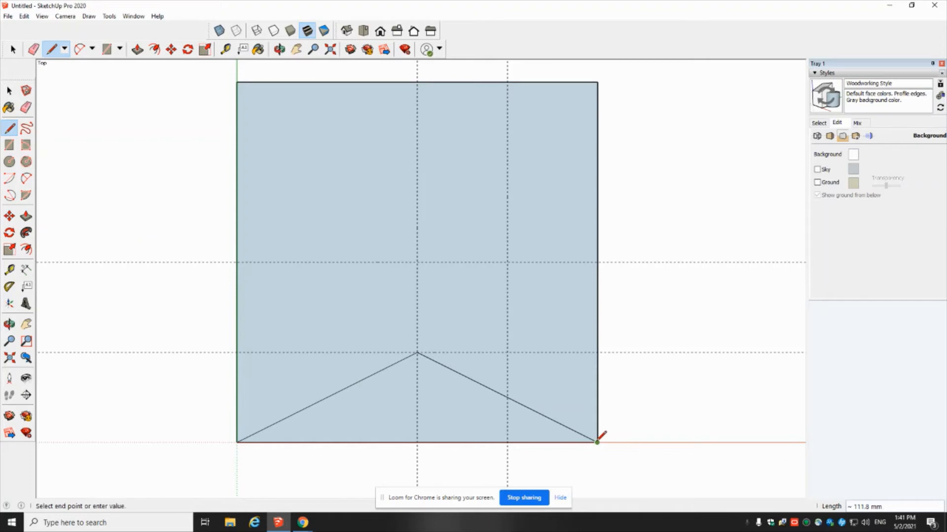
click(507, 263)
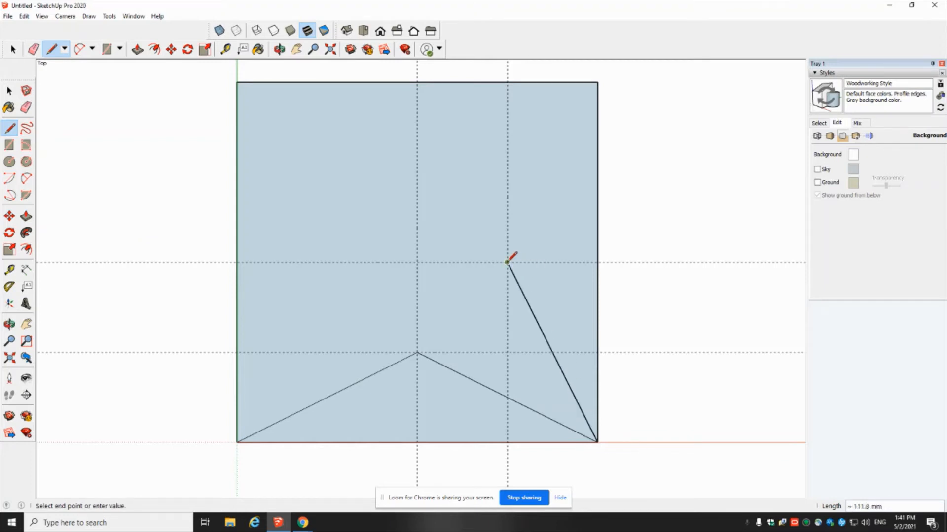
click(597, 82)
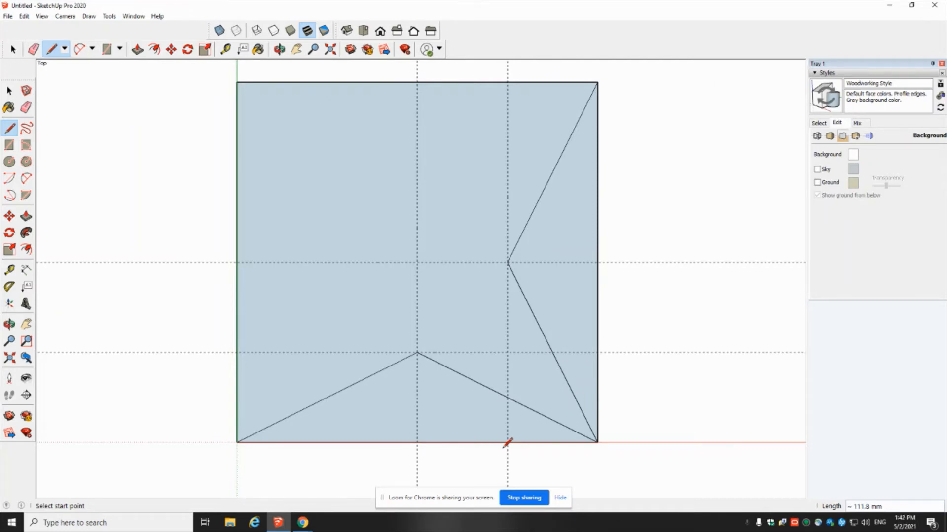
Step: In isometric view, erase the outer edges of the two V-shaped notches to remove their triangular faces
click(347, 31)
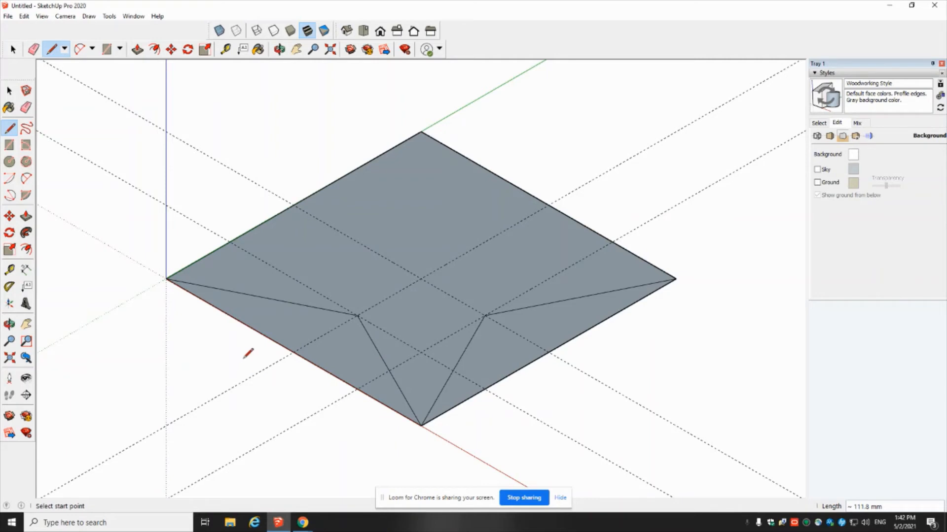
click(33, 50)
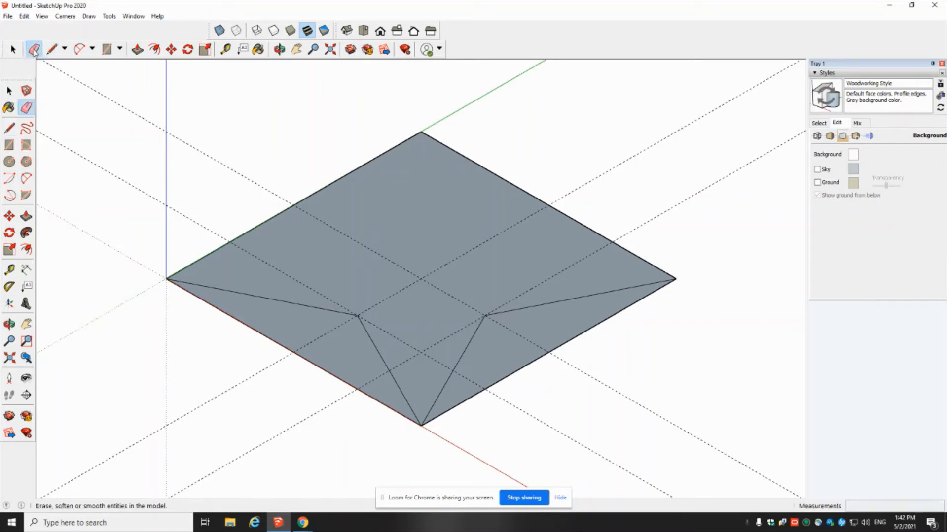
click(323, 368)
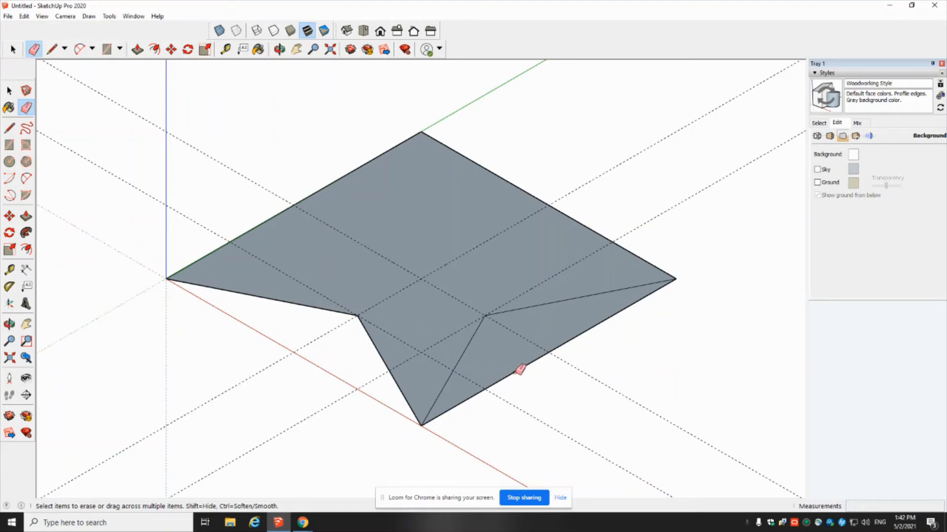
click(519, 369)
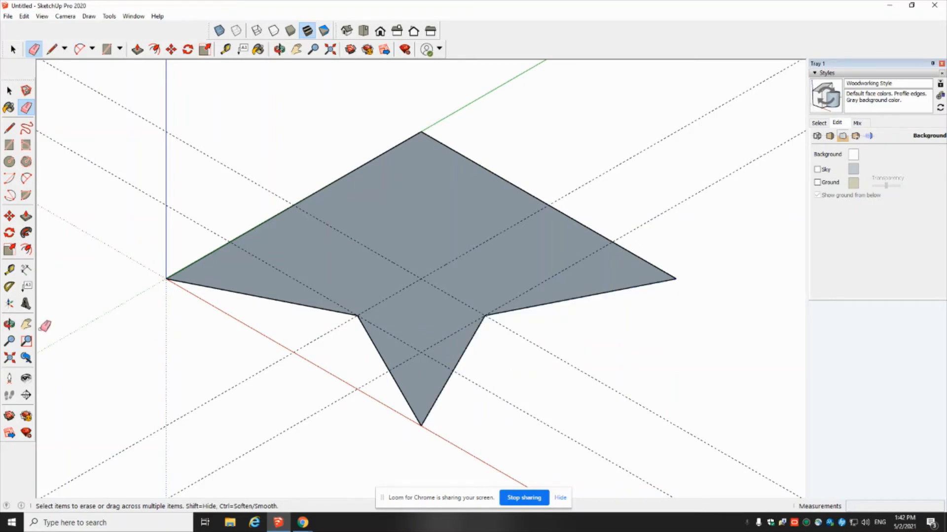
Step: Draw a 360-sided circle with a 10 mm radius at the guide intersection in the plate's centre
click(11, 163)
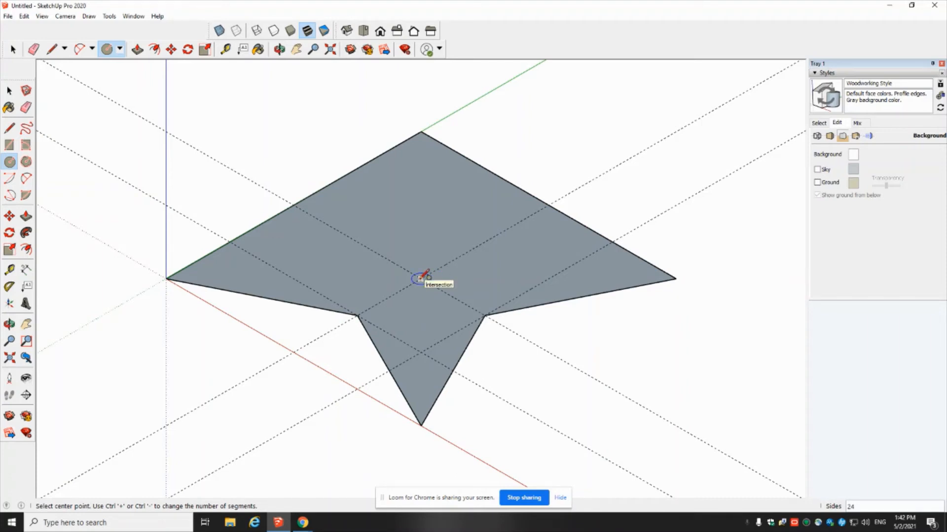
click(420, 279)
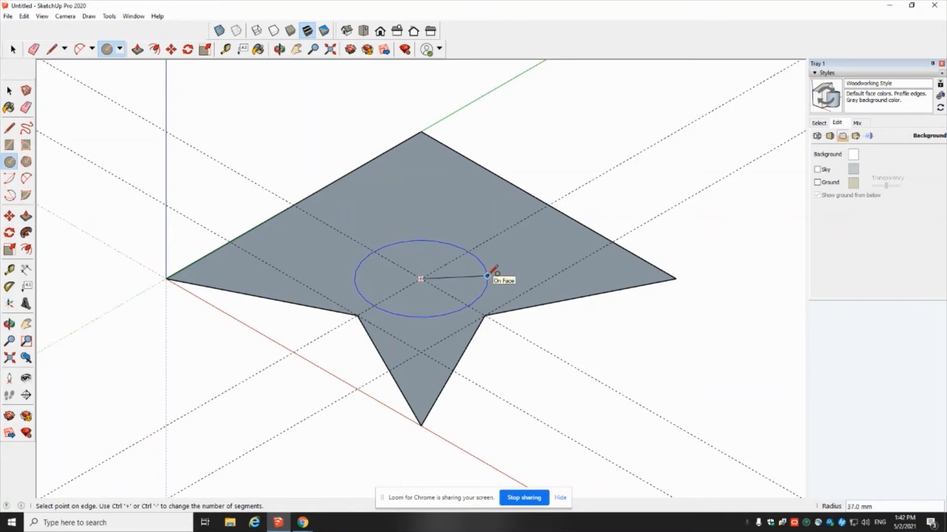
key(Escape)
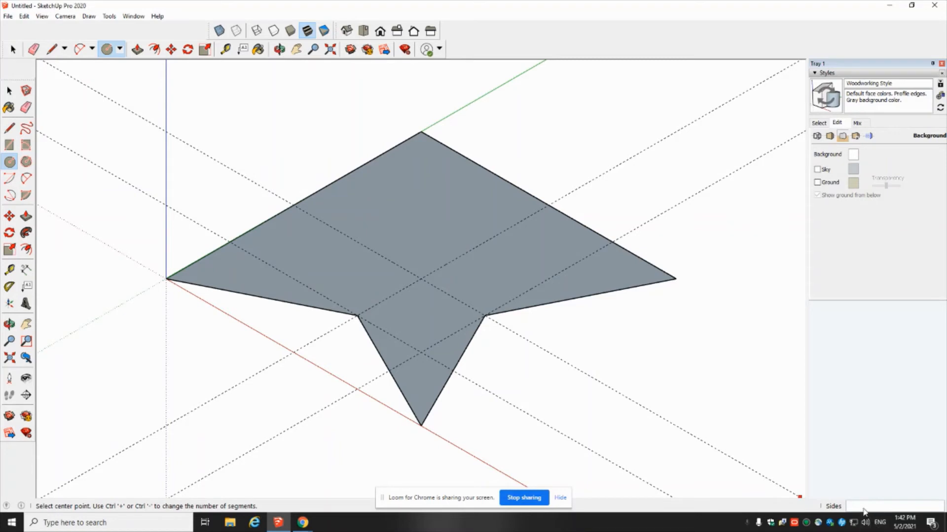
text(360)
click(420, 278)
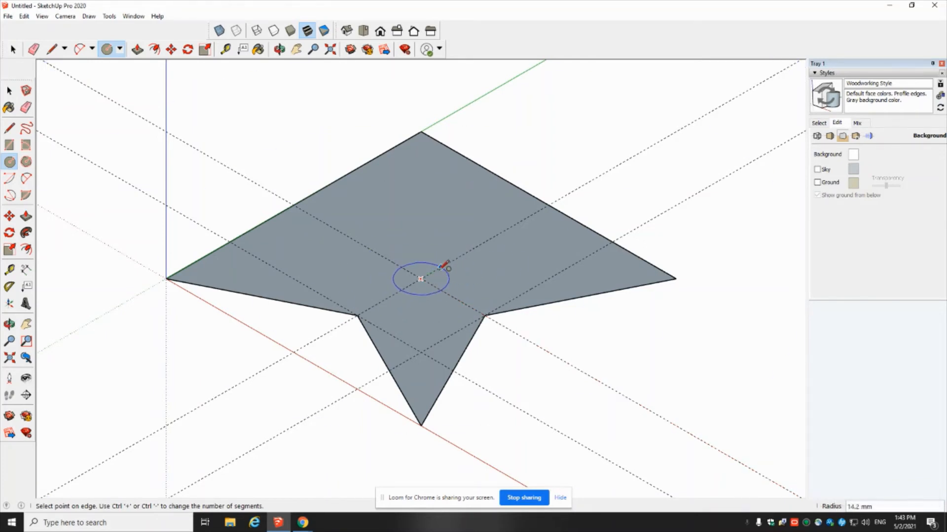
text(1)
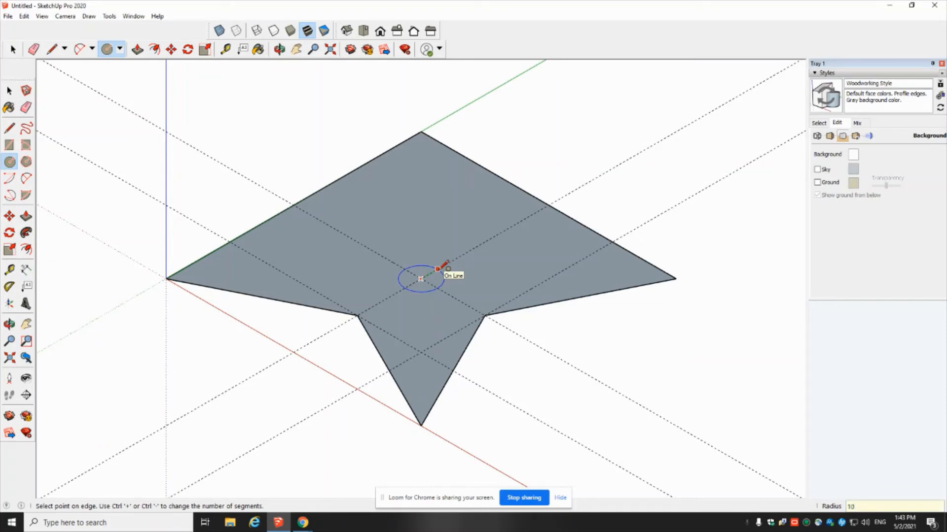
text(0)
key(Return)
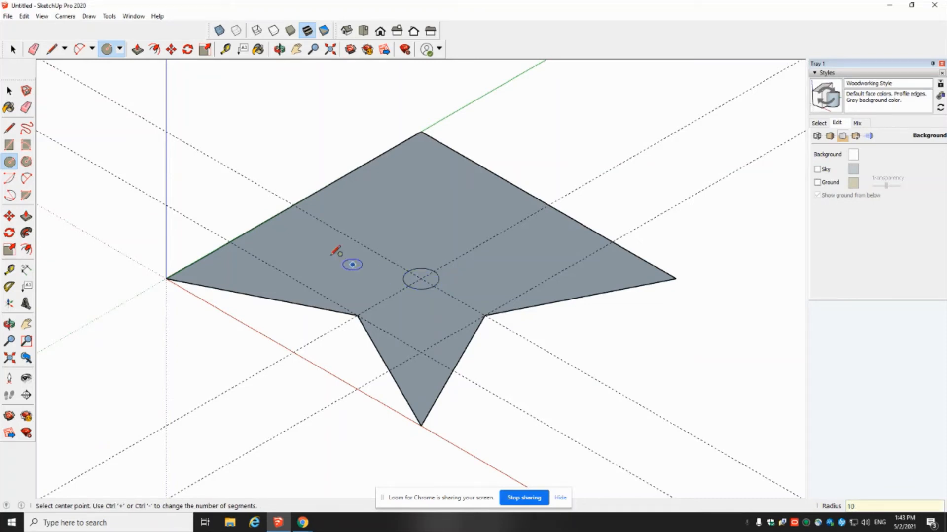
Step: Erase the face inside the central circle to cut a hole through the plate
click(14, 49)
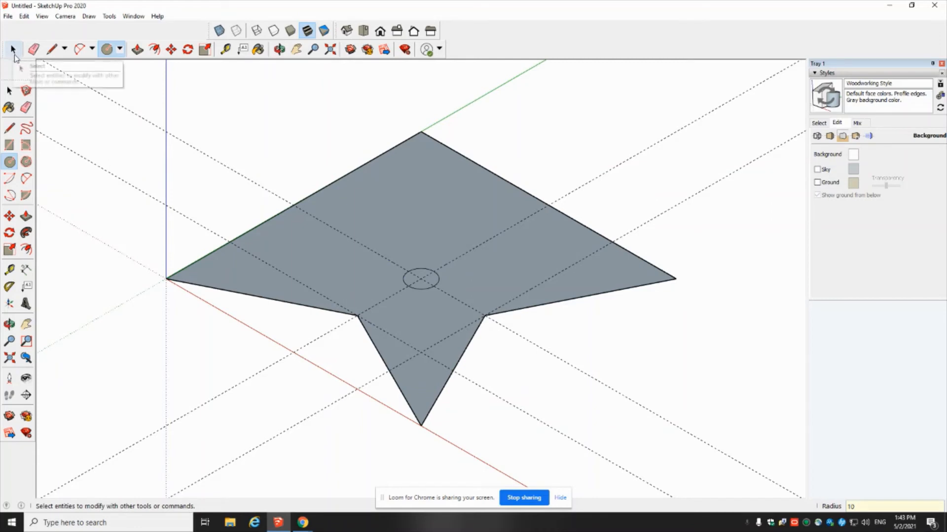
click(14, 49)
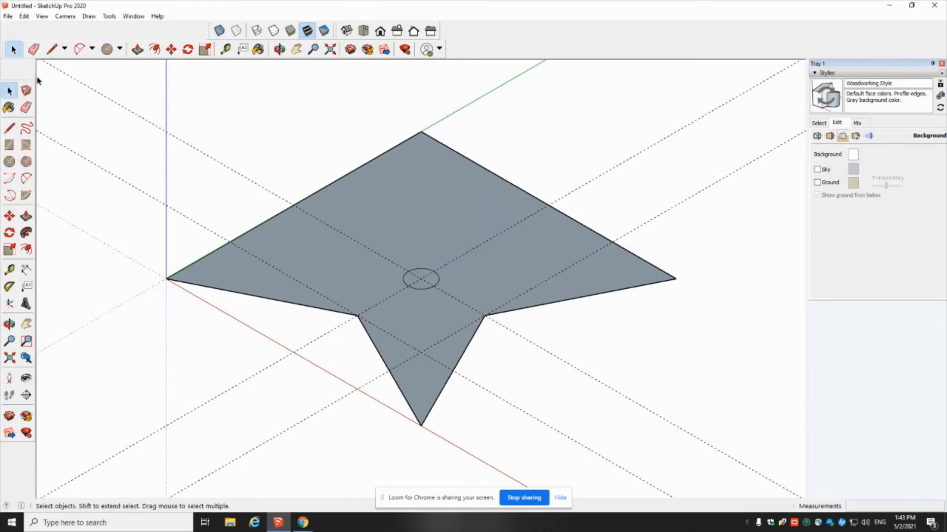
right_click(422, 288)
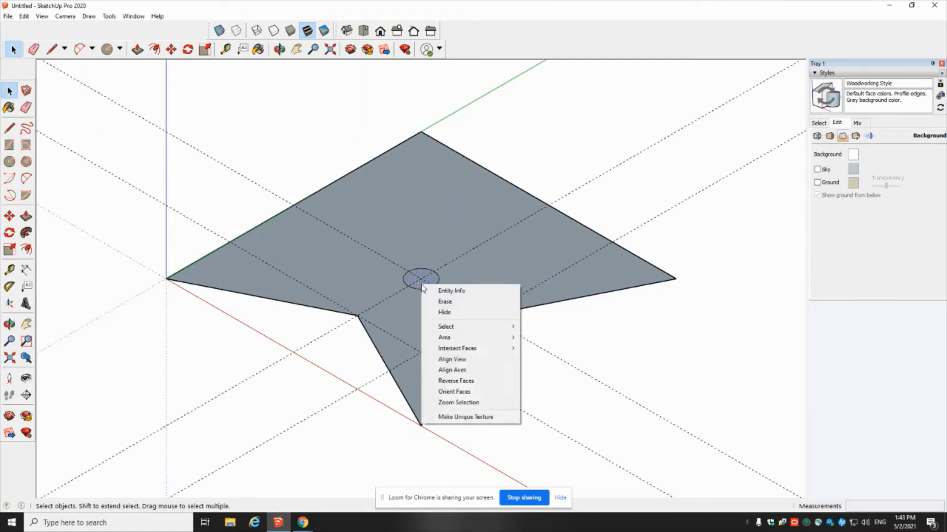
click(445, 302)
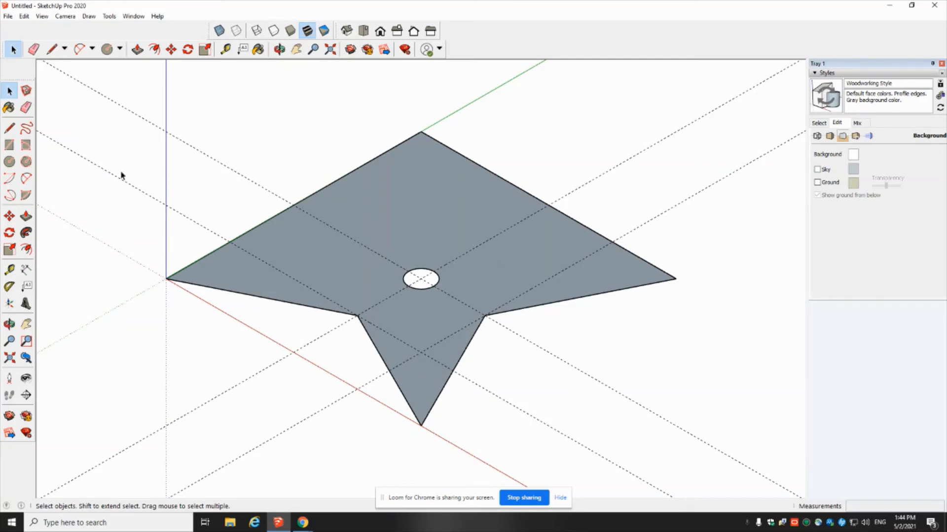
Step: Erase one centre guide line, and delete all remaining guides at once
click(34, 49)
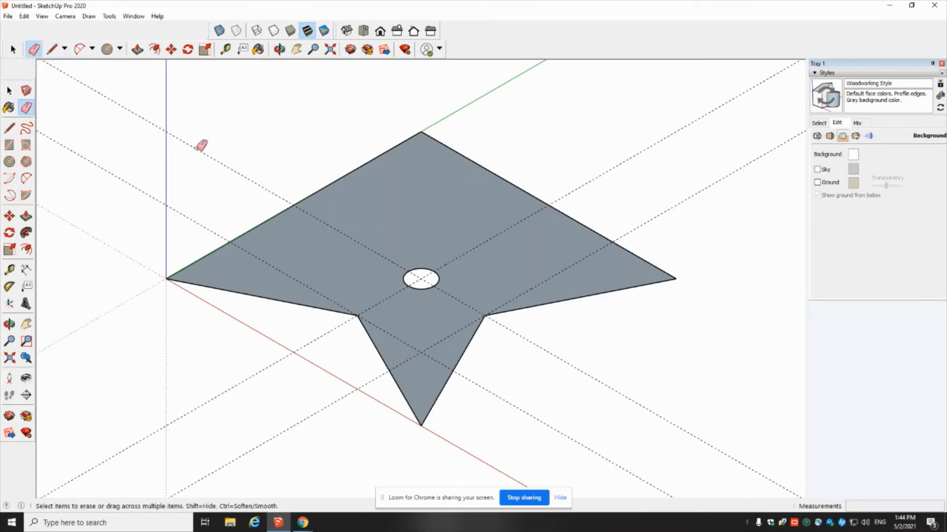
click(199, 144)
click(24, 17)
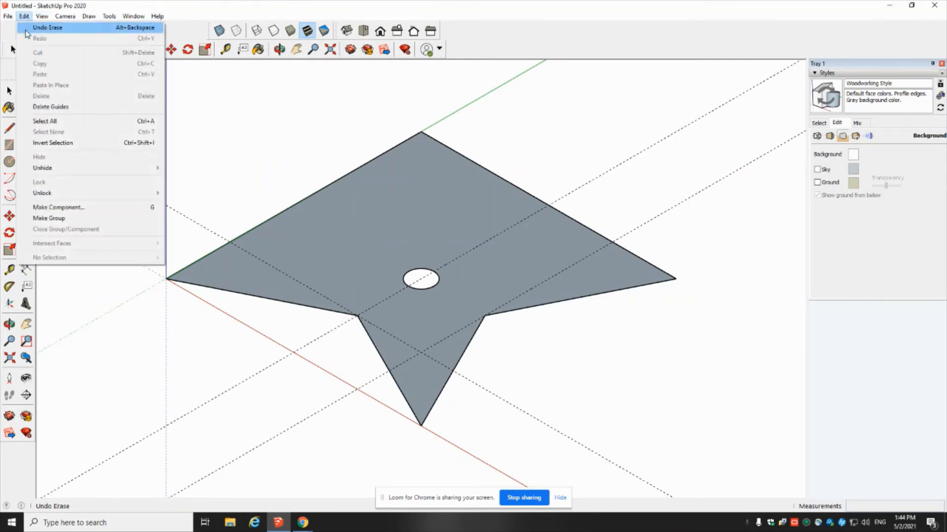
click(48, 107)
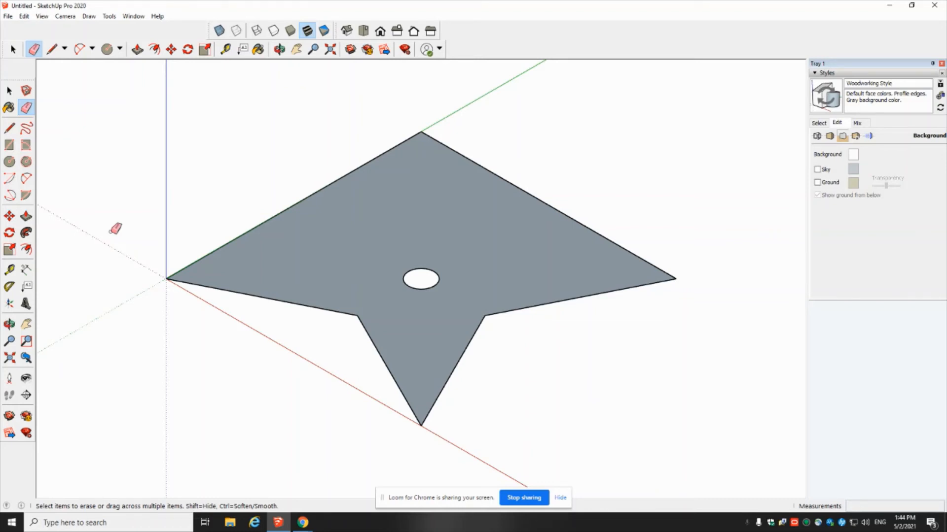
Step: Push/Pull the notched plate's face upward to a thickness of 15 mm
click(26, 218)
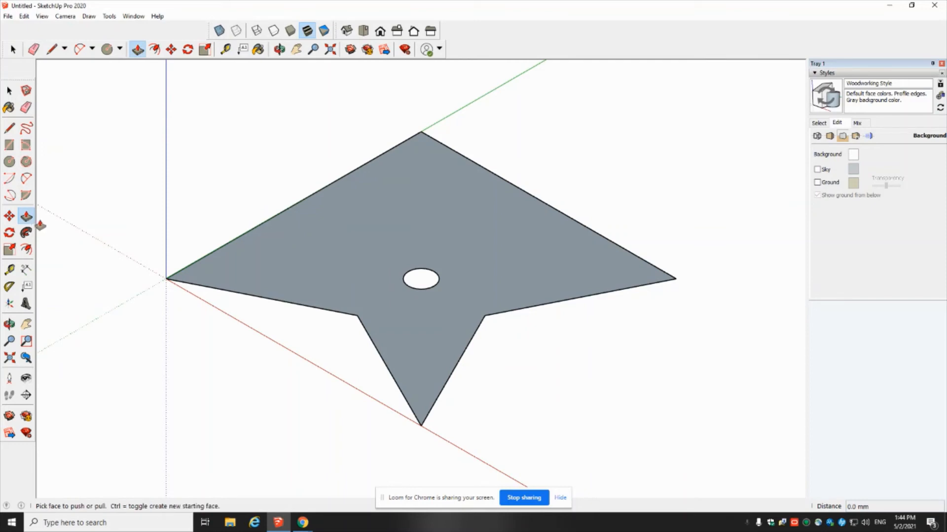
click(366, 231)
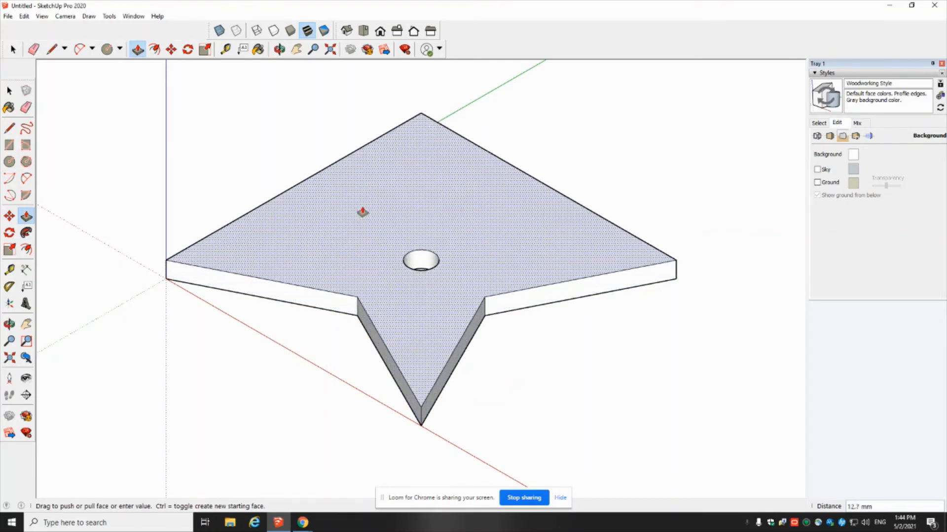
text(15)
key(Return)
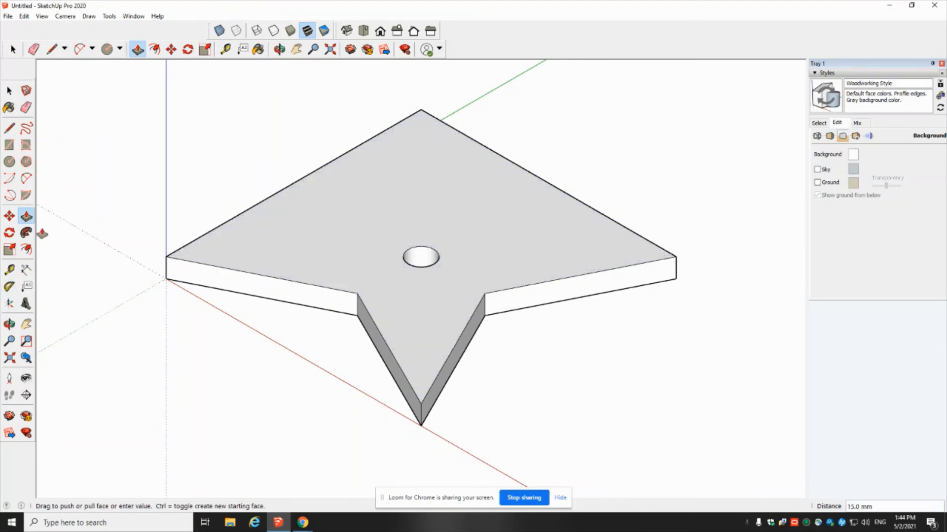
click(279, 50)
drag(191, 370, 277, 104)
drag(254, 368, 454, 351)
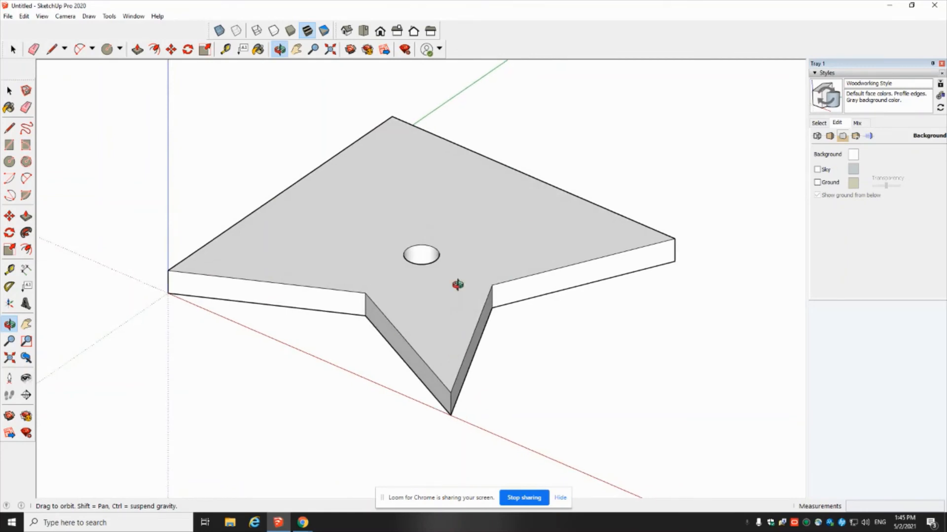
click(347, 33)
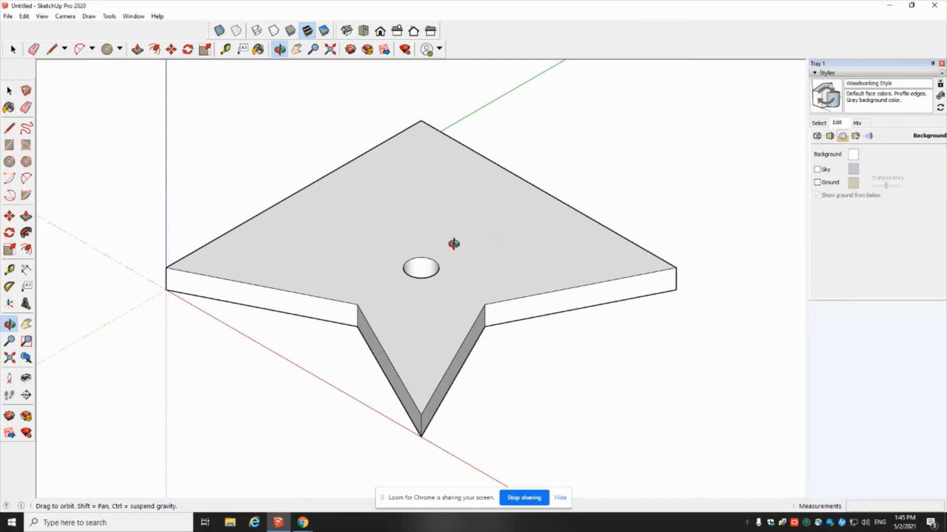
Step: Try to move the ungrouped plate by its top face about 22 mm upward, and undo the move
click(9, 216)
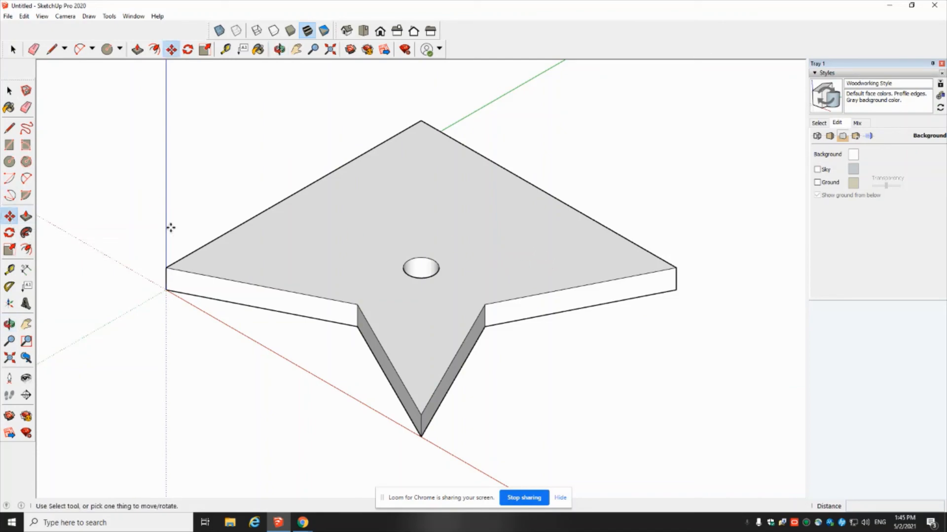
click(352, 230)
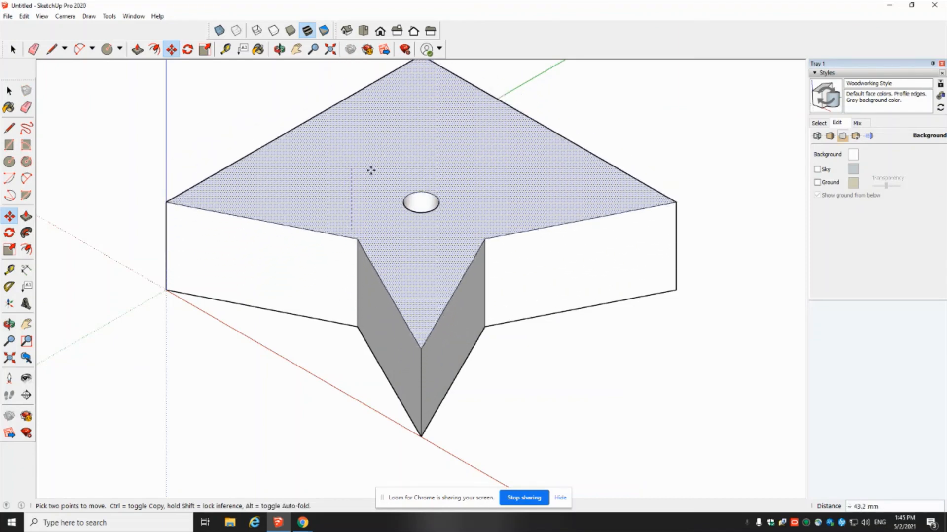
click(393, 196)
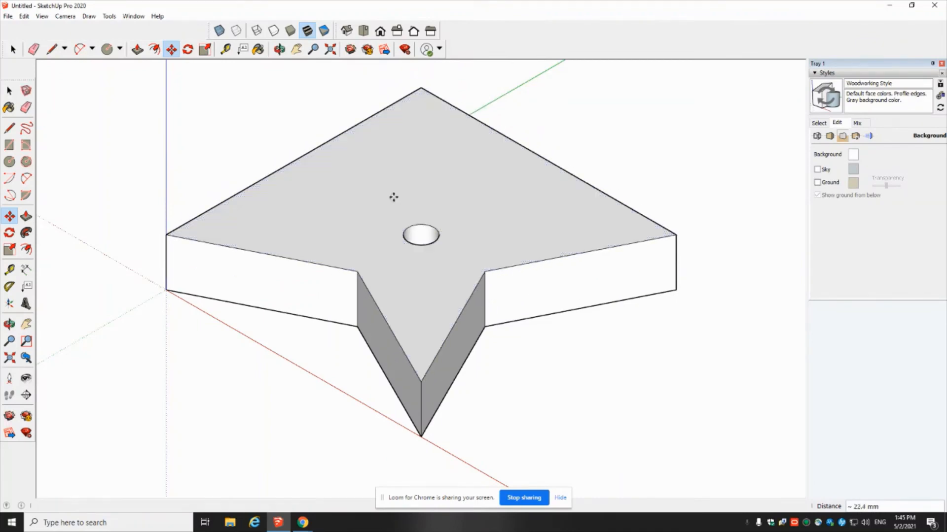
click(25, 17)
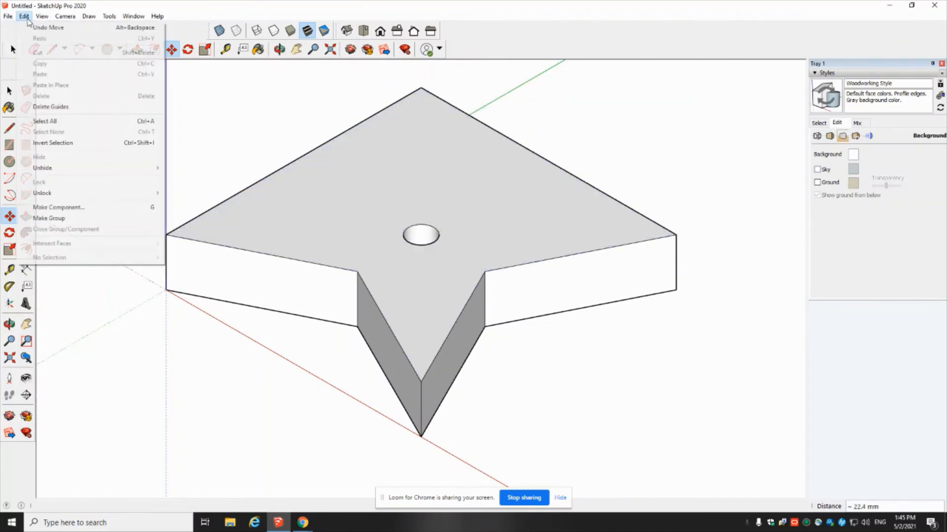
click(35, 30)
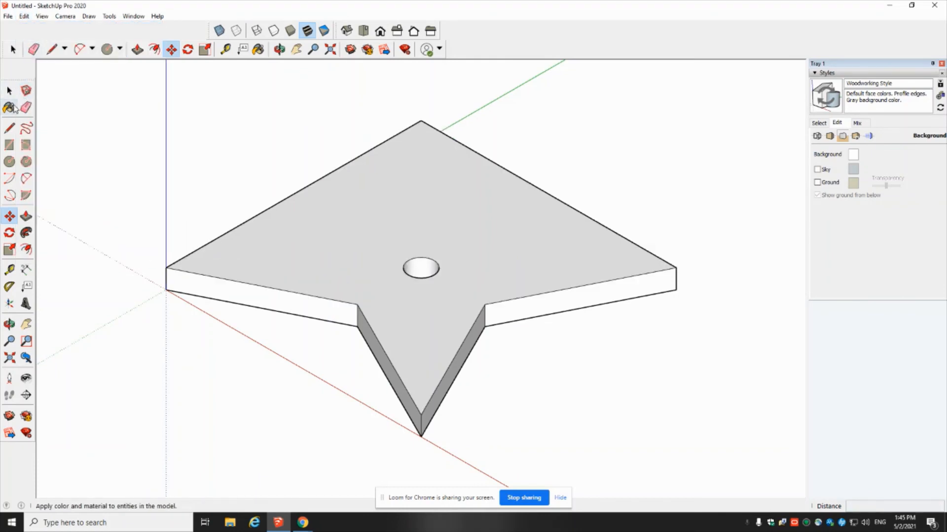
Step: Select the whole plate, including all its faces and edges, and make it a group
scroll(231, 182, down, 2)
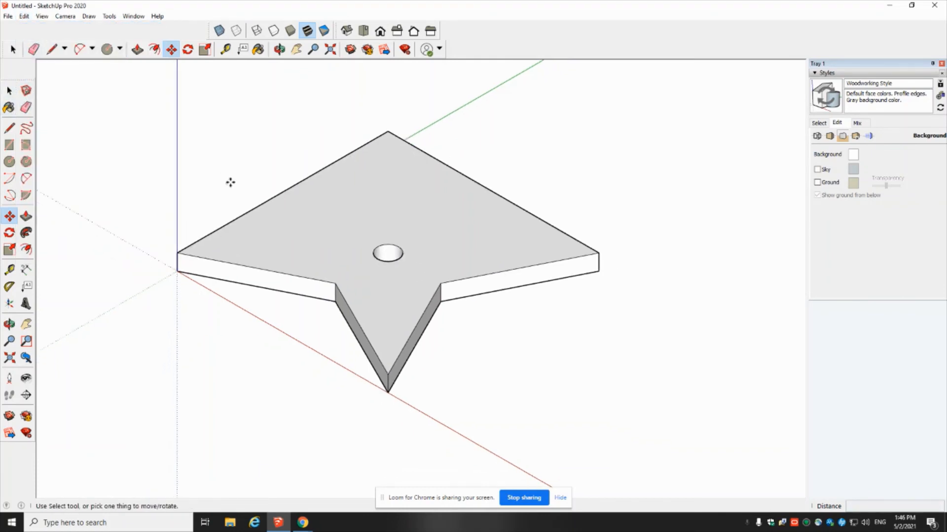
scroll(231, 182, down, 1)
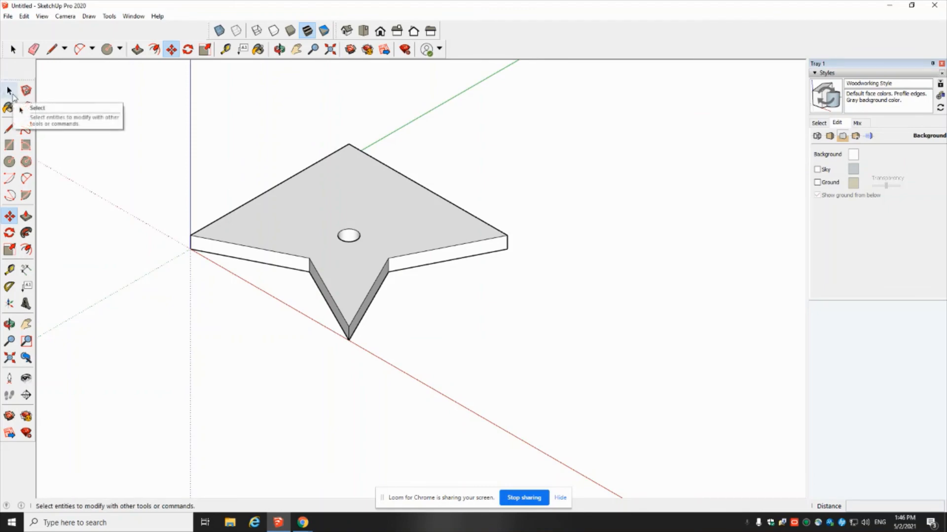
click(10, 91)
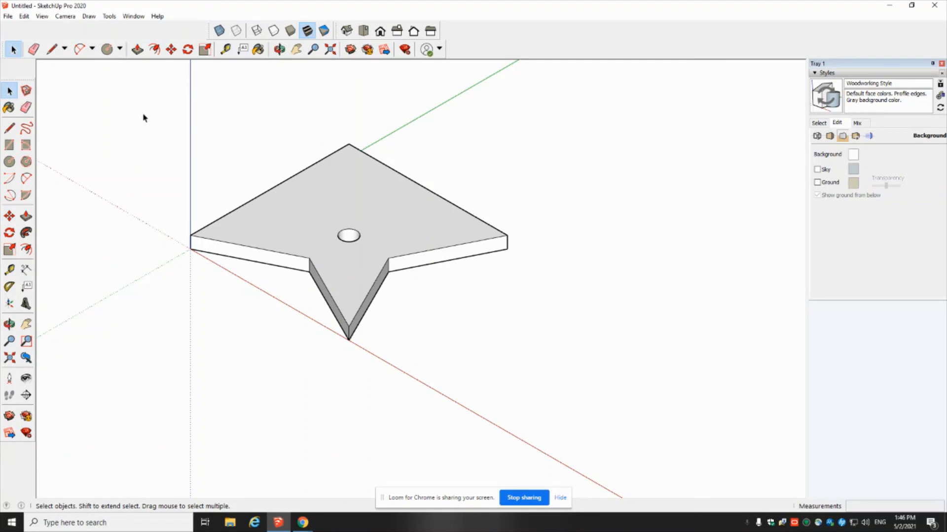
drag(143, 112, 570, 383)
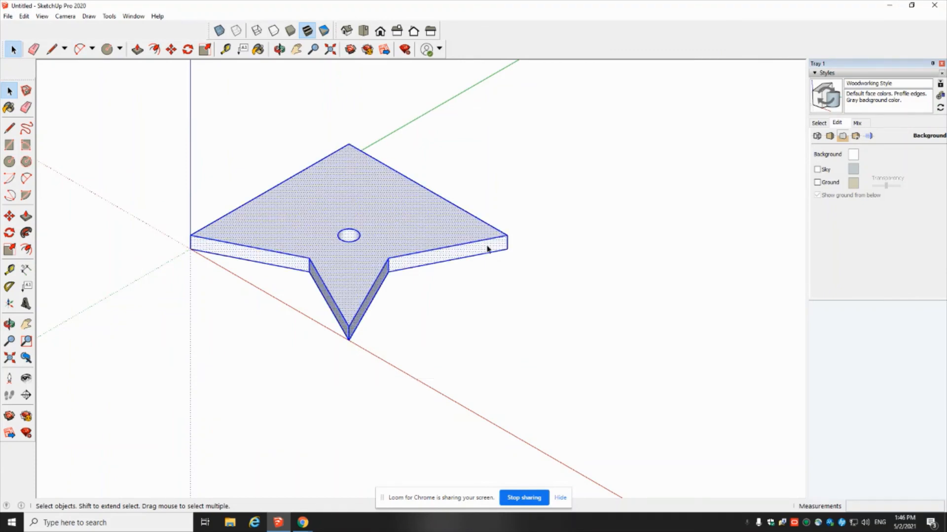
right_click(337, 205)
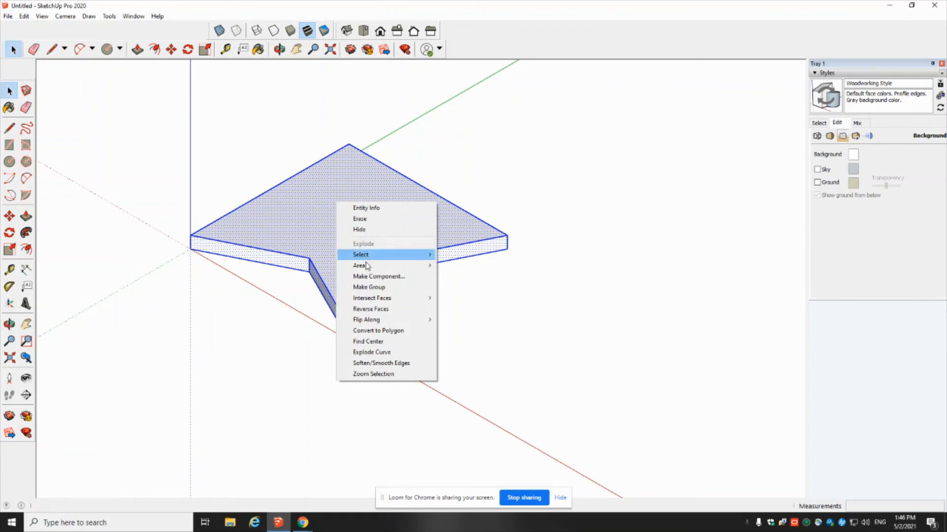
click(370, 288)
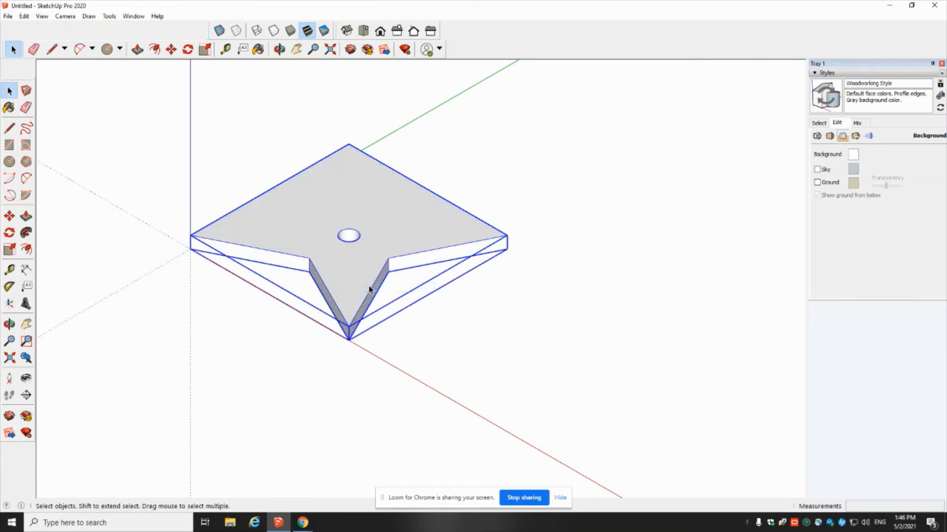
click(26, 324)
drag(97, 203, 166, 245)
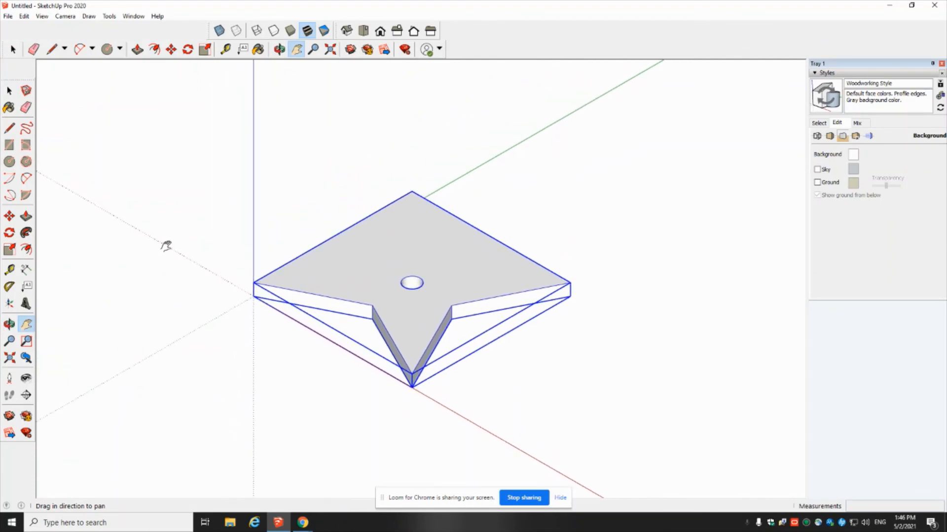